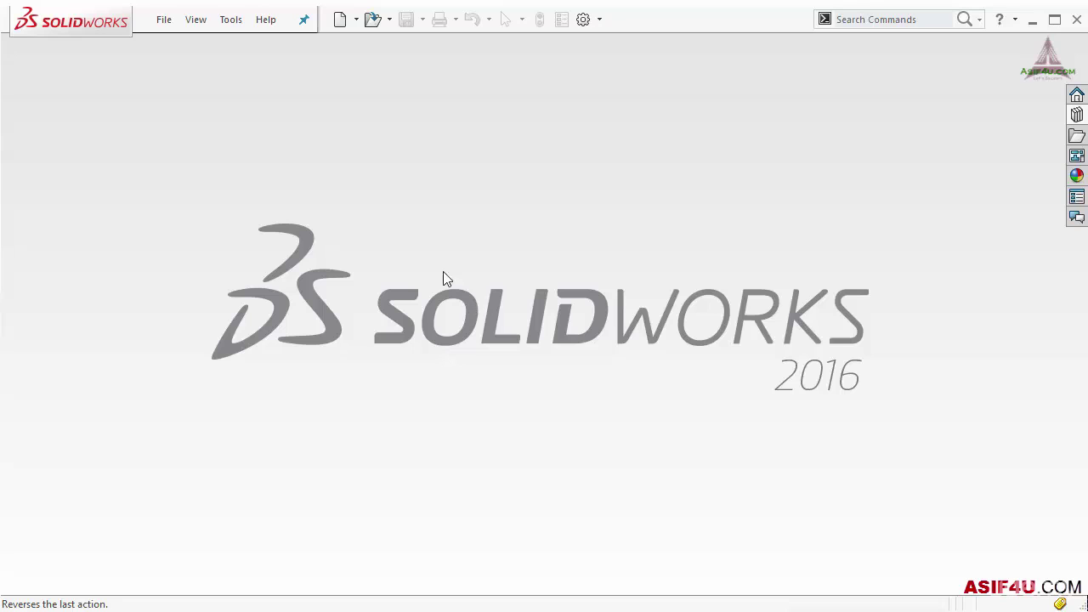
Create a new blank Part document after previewing the Assembly and Drawing templates.
click(163, 19)
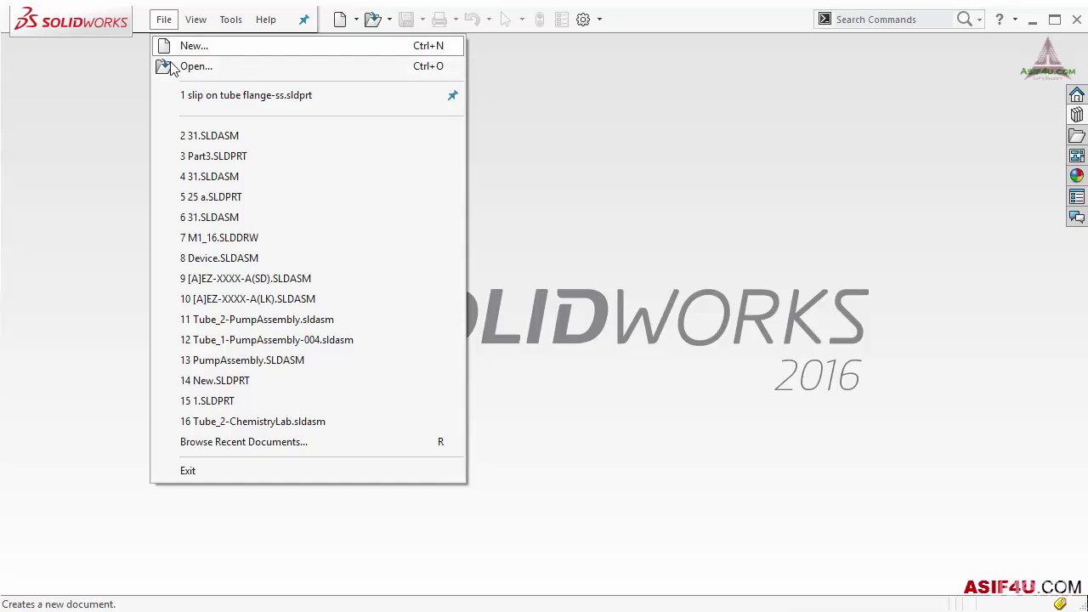
click(139, 116)
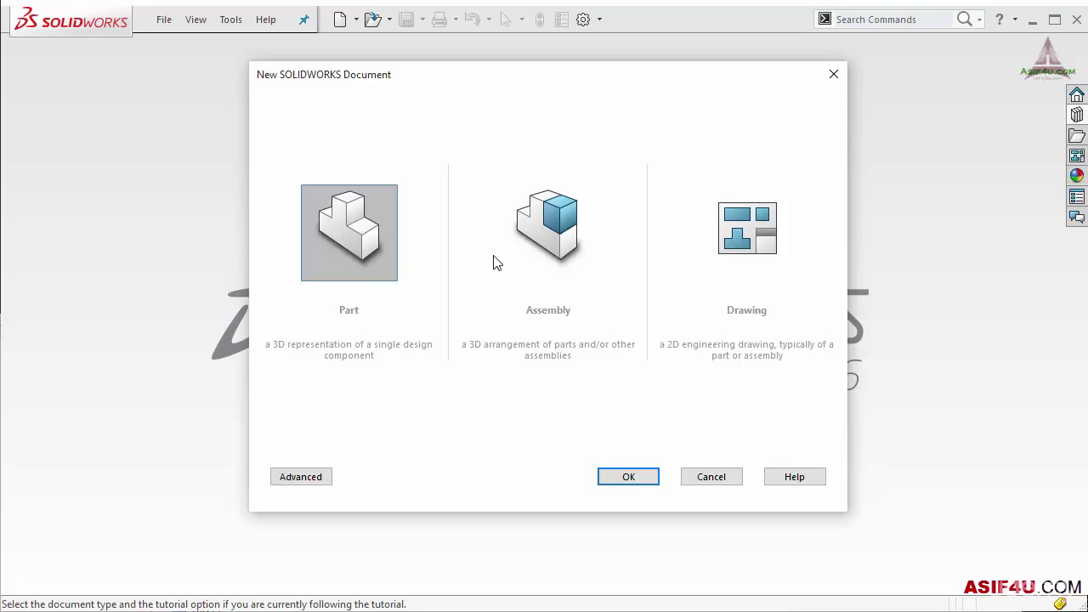
click(559, 252)
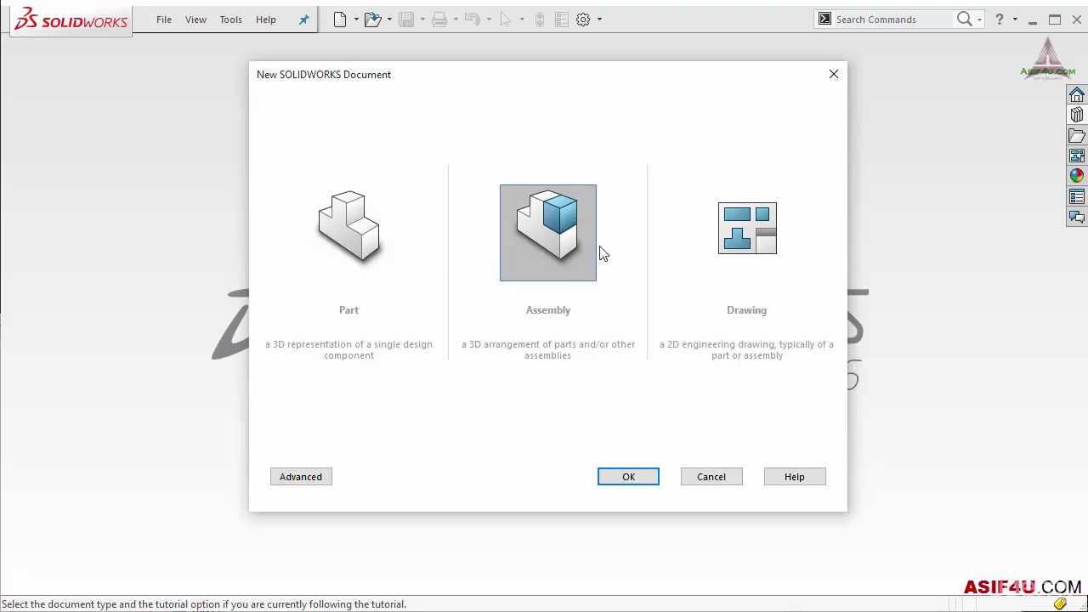
click(748, 243)
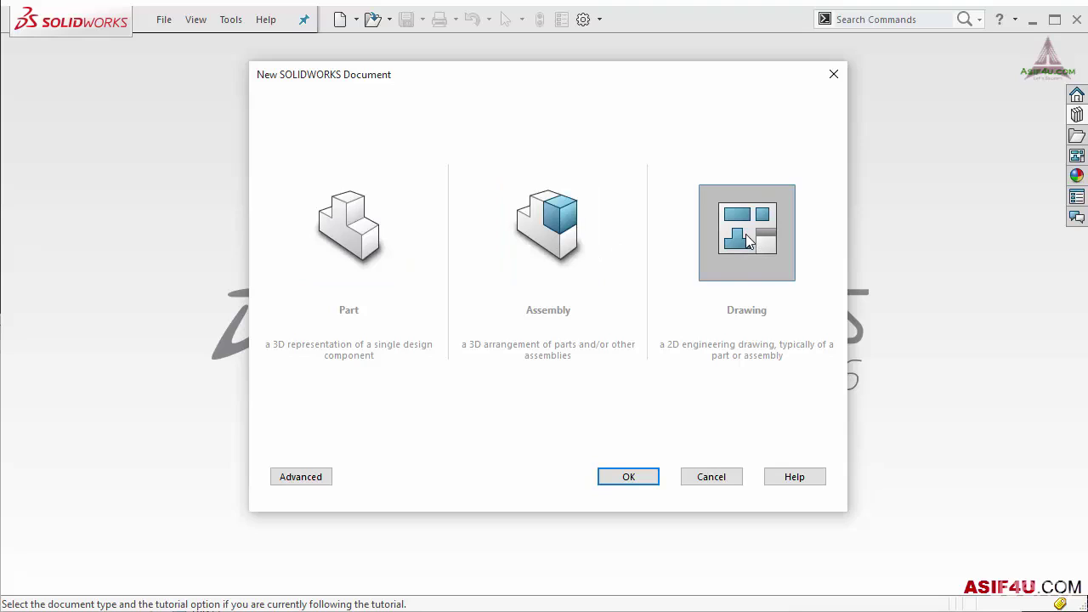
click(372, 249)
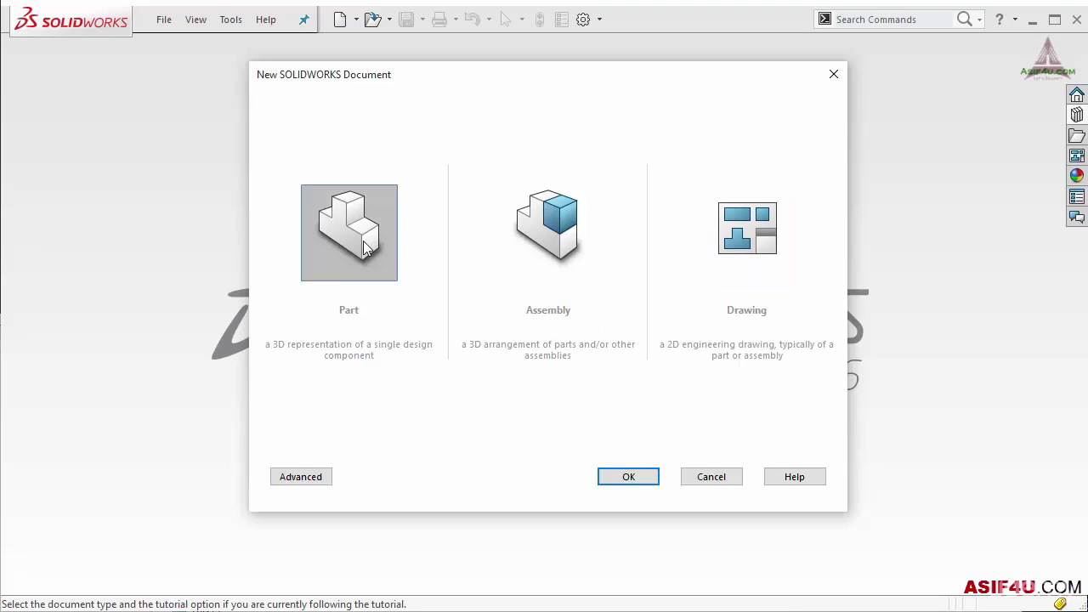
click(627, 475)
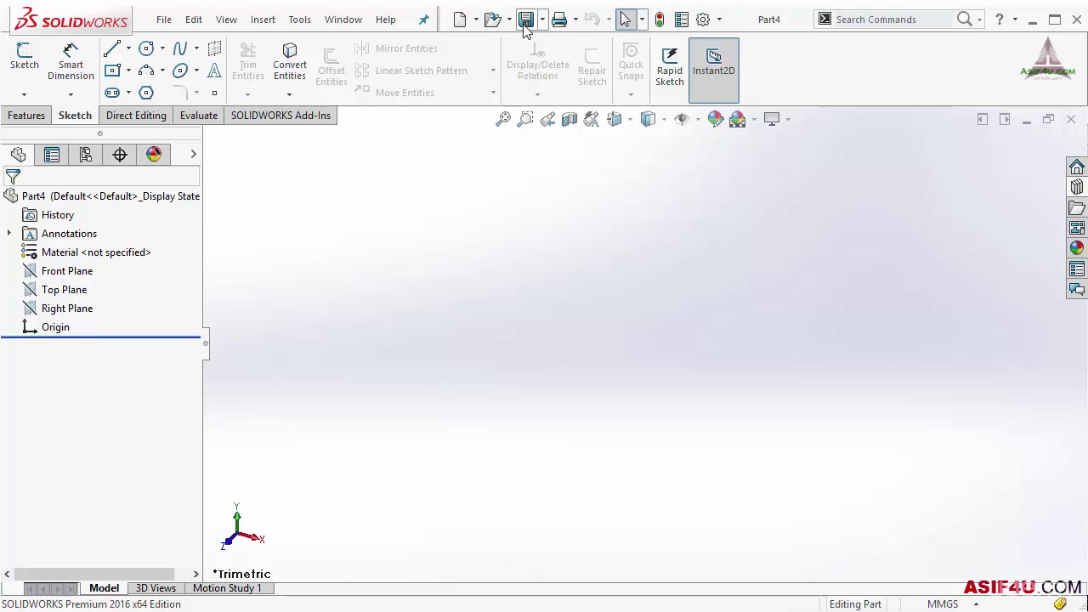
Save the new part as 'Save' in the Exercise Files\05 folder.
click(163, 19)
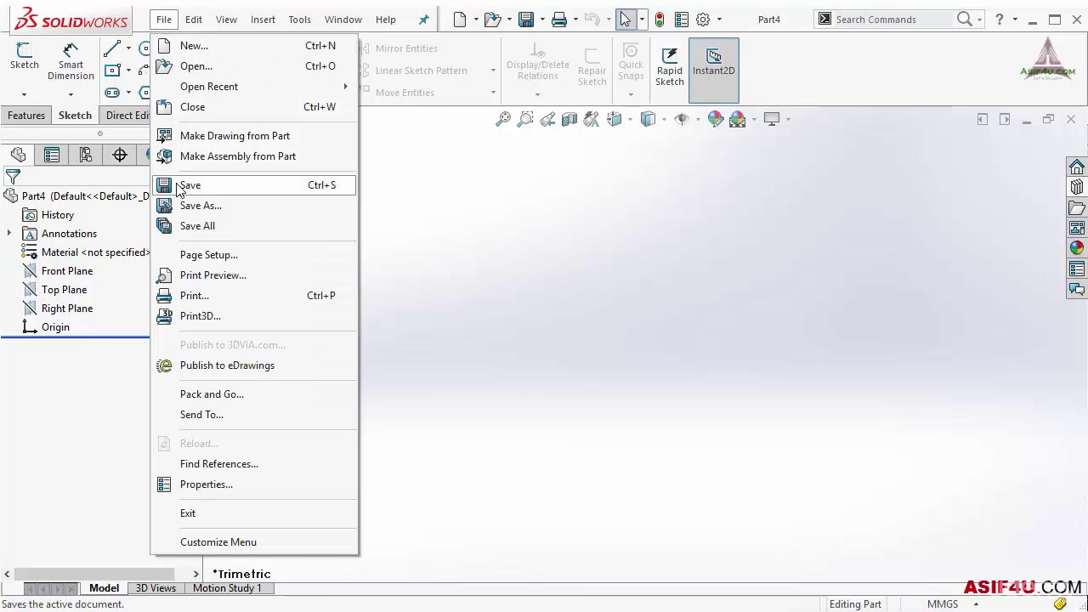
click(430, 297)
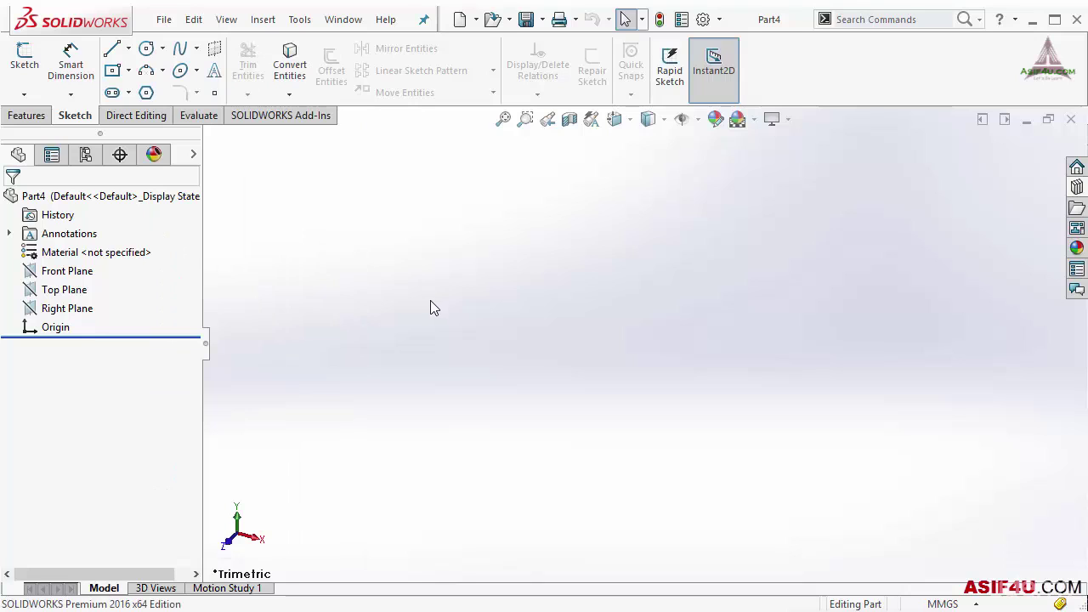
key(ctrl+s)
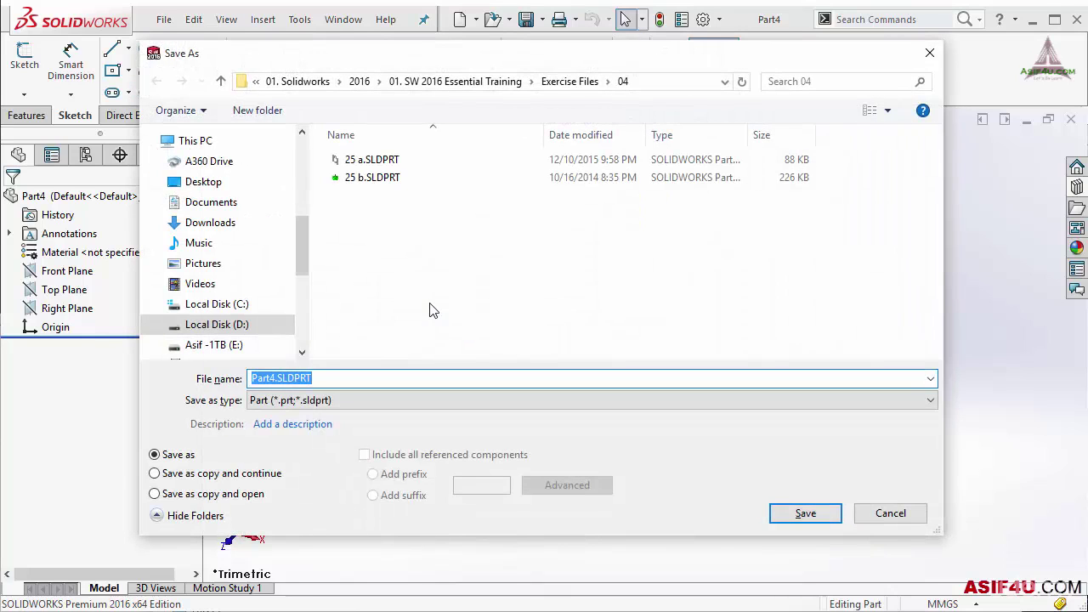
click(608, 82)
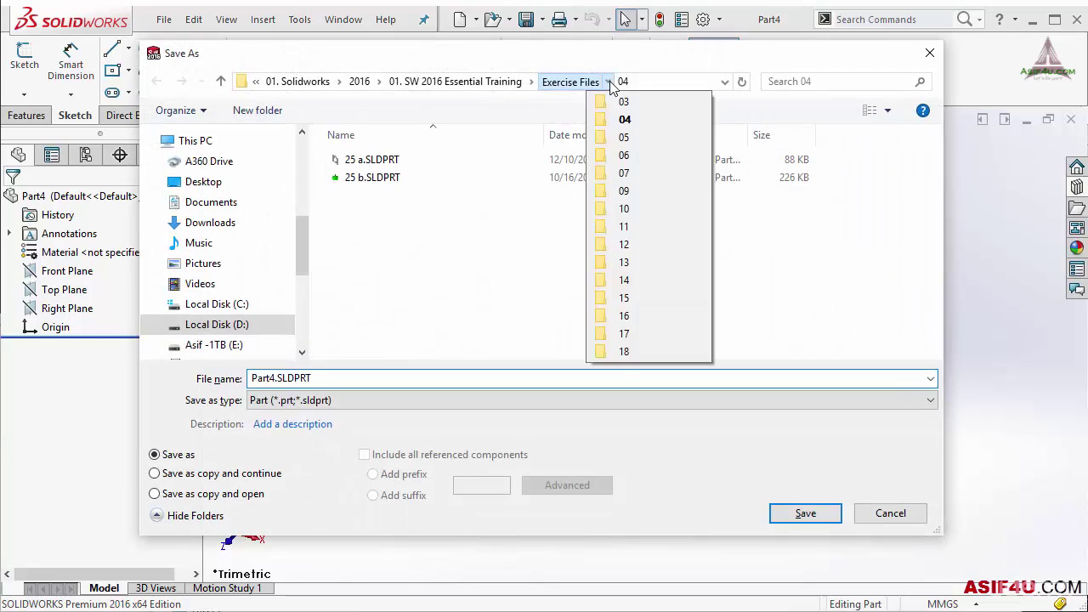
click(625, 138)
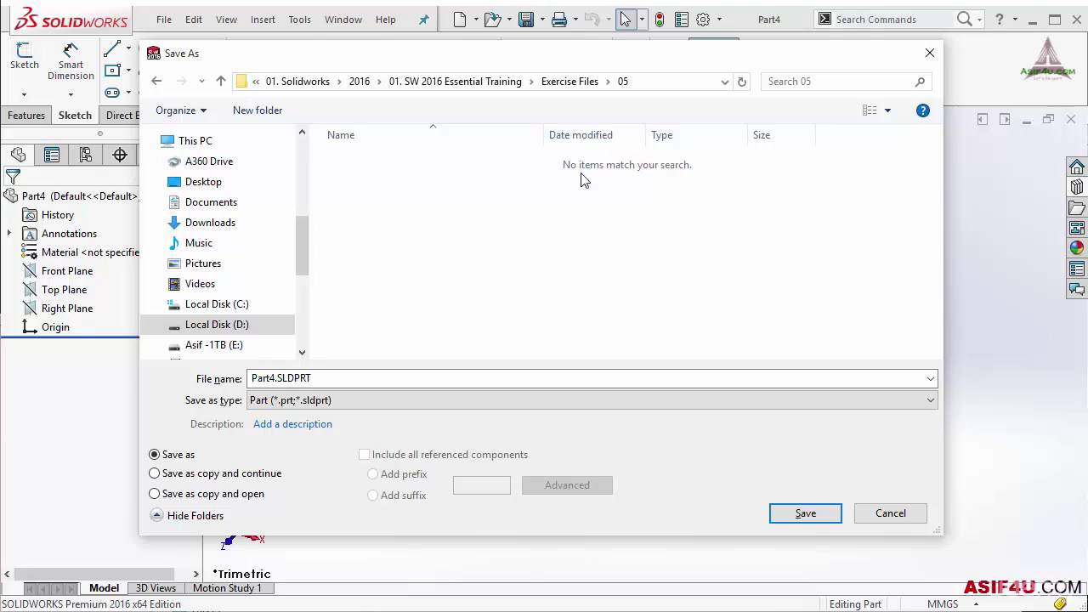
double_click(314, 380)
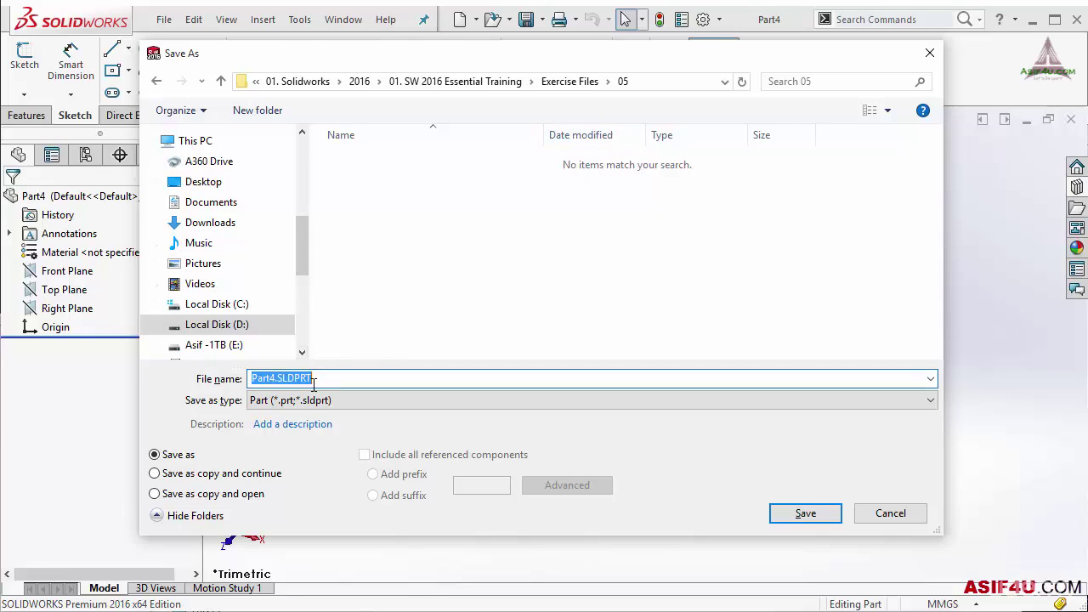
text(Save)
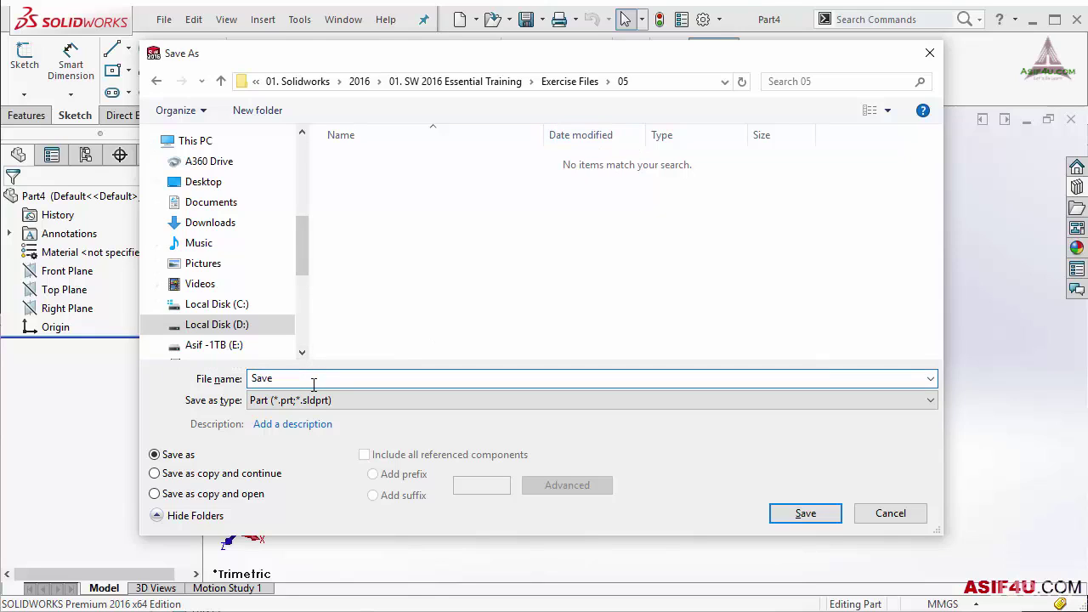
click(809, 521)
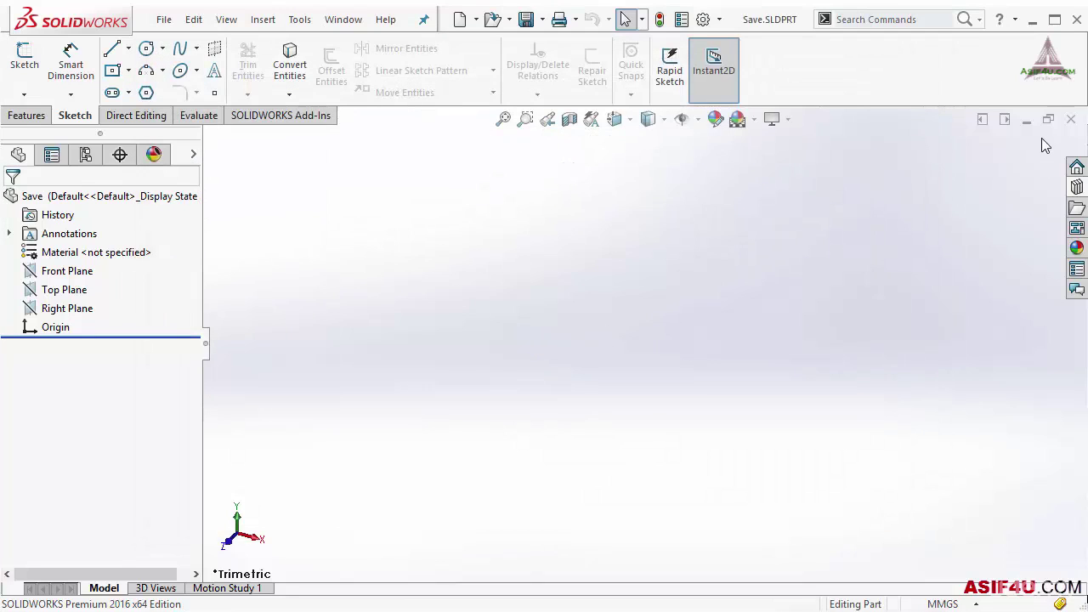
Close Save.SLDPRT and show it in its folder from the File menu's recent documents.
click(1071, 119)
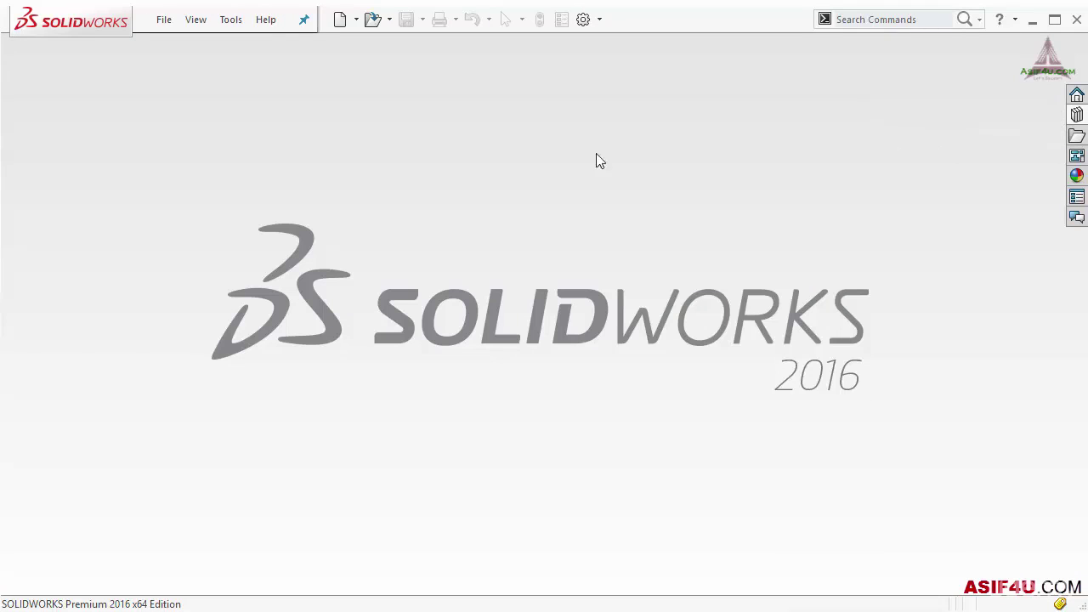
click(165, 20)
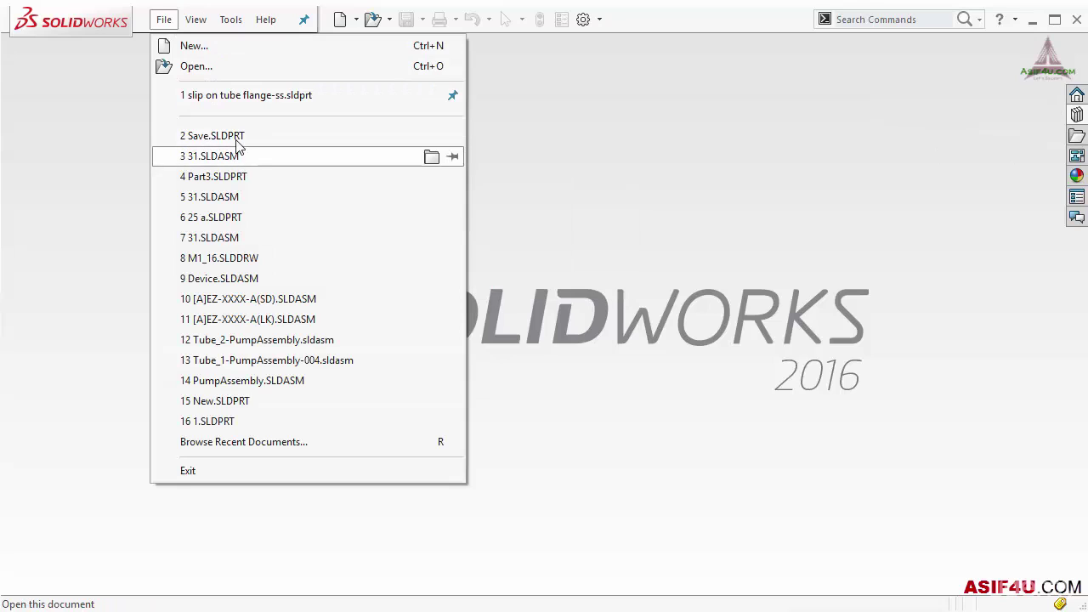
mouse_move(241, 142)
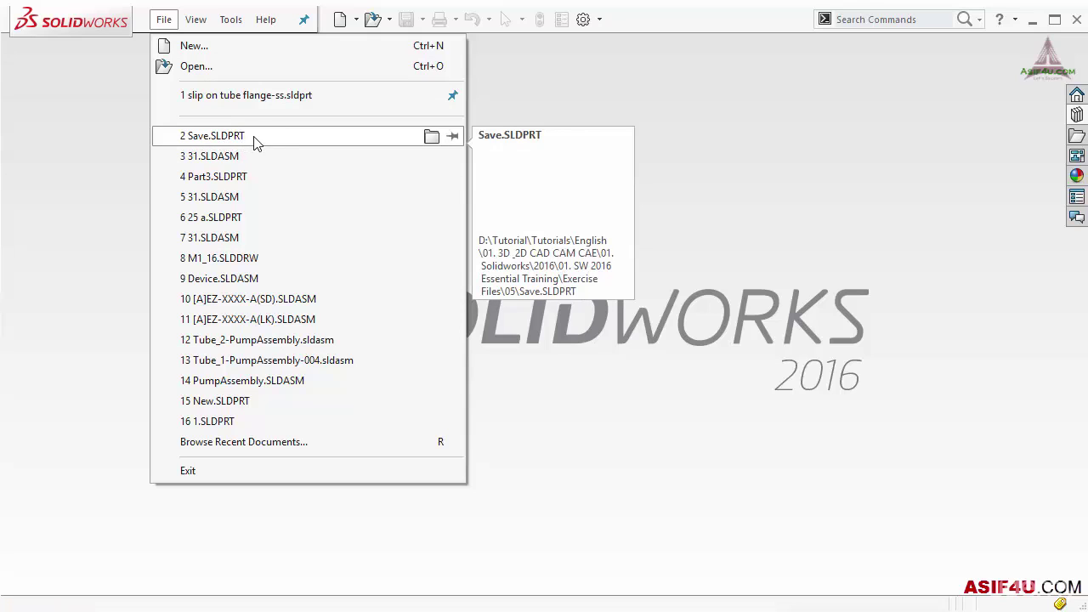
click(429, 139)
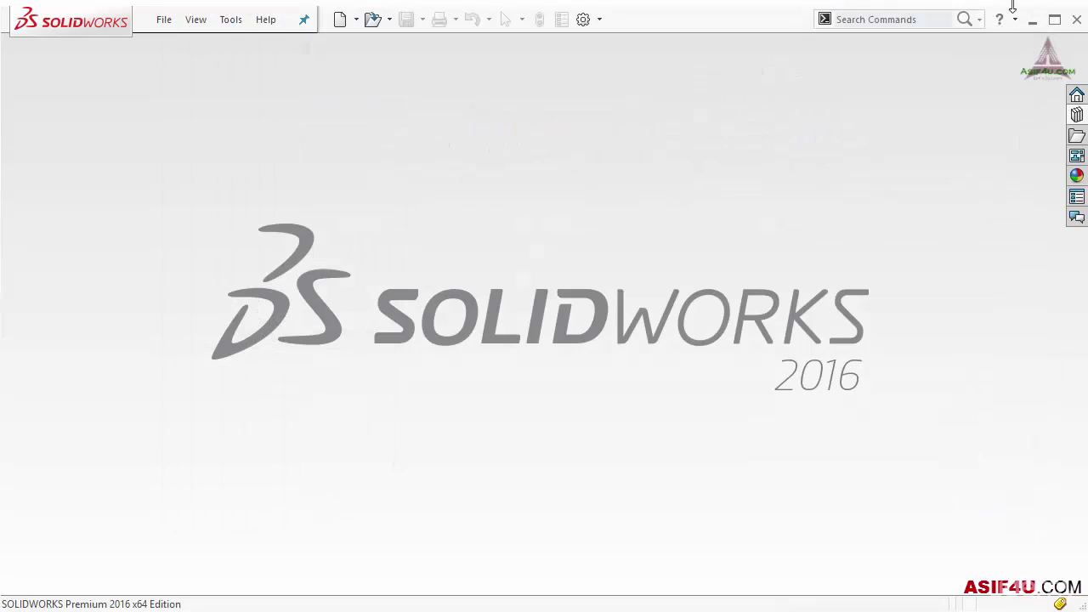
Close the File Explorer window listing the 05 folder.
click(1024, 2)
Bring up the Open dialog and navigate to the Exercise Files\04 folder.
click(165, 21)
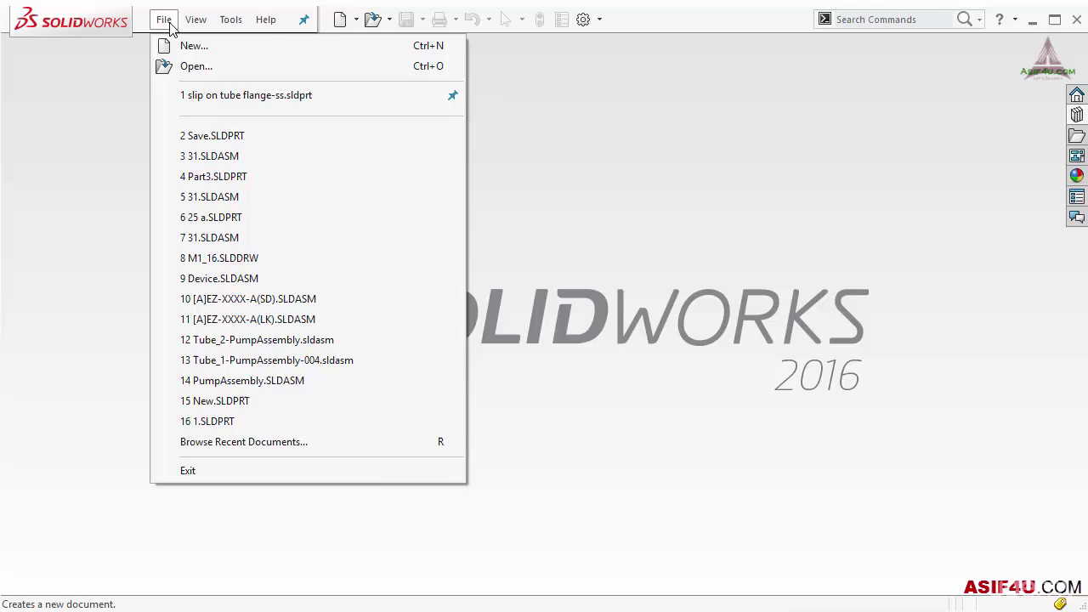
click(184, 65)
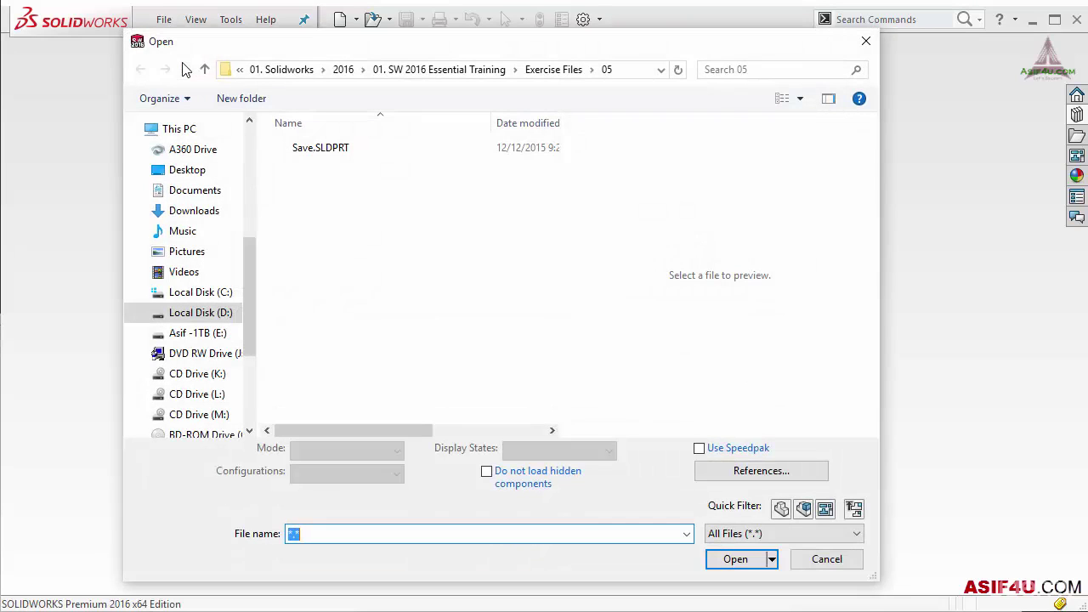
click(595, 70)
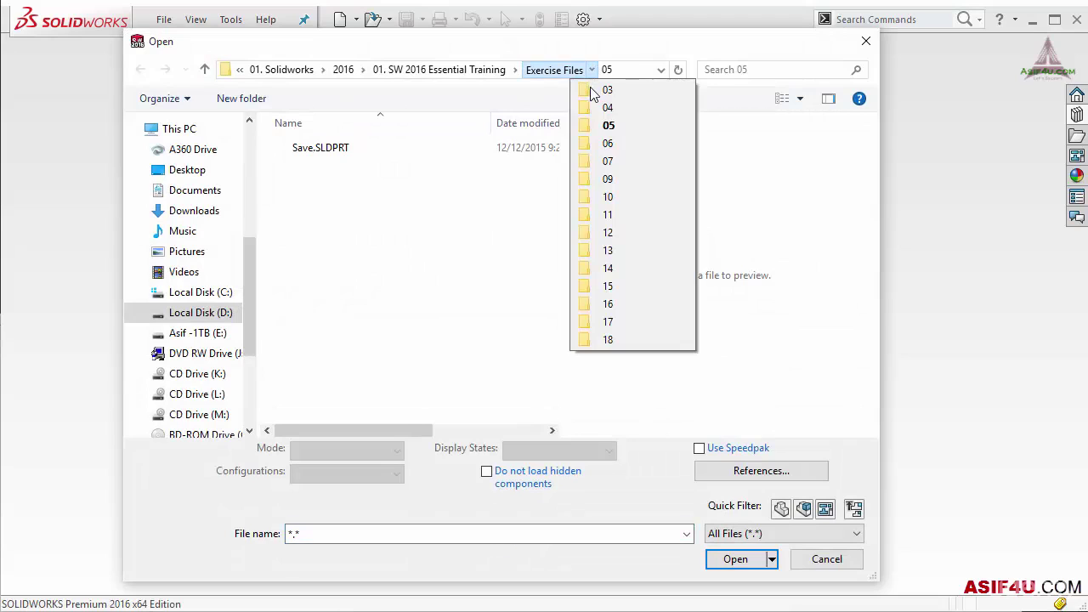
click(609, 108)
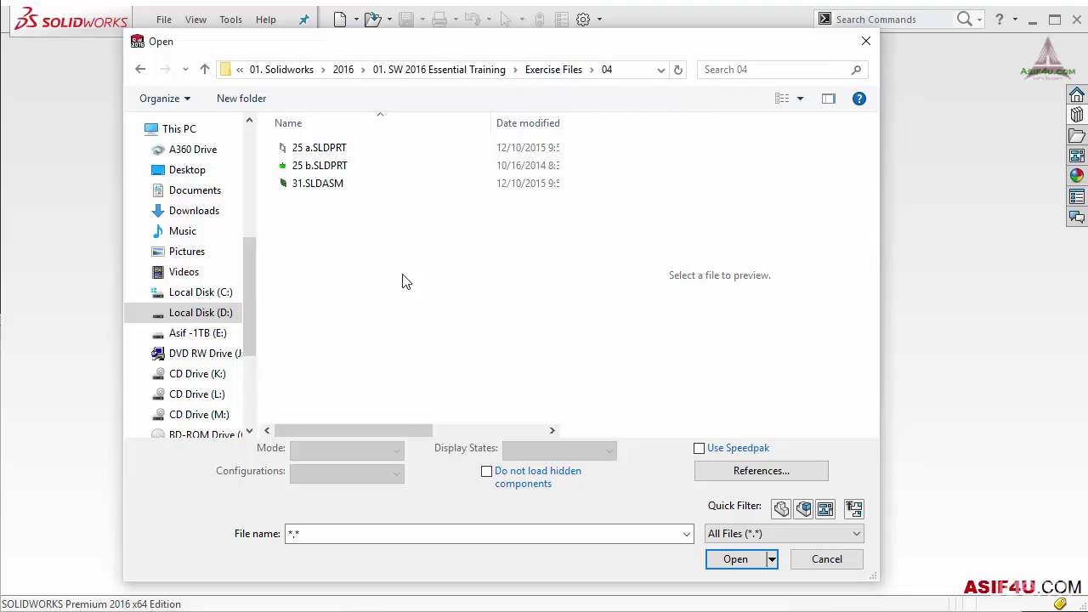
Open 31.SLDASM after toggling its preview, then close the assembly.
click(325, 184)
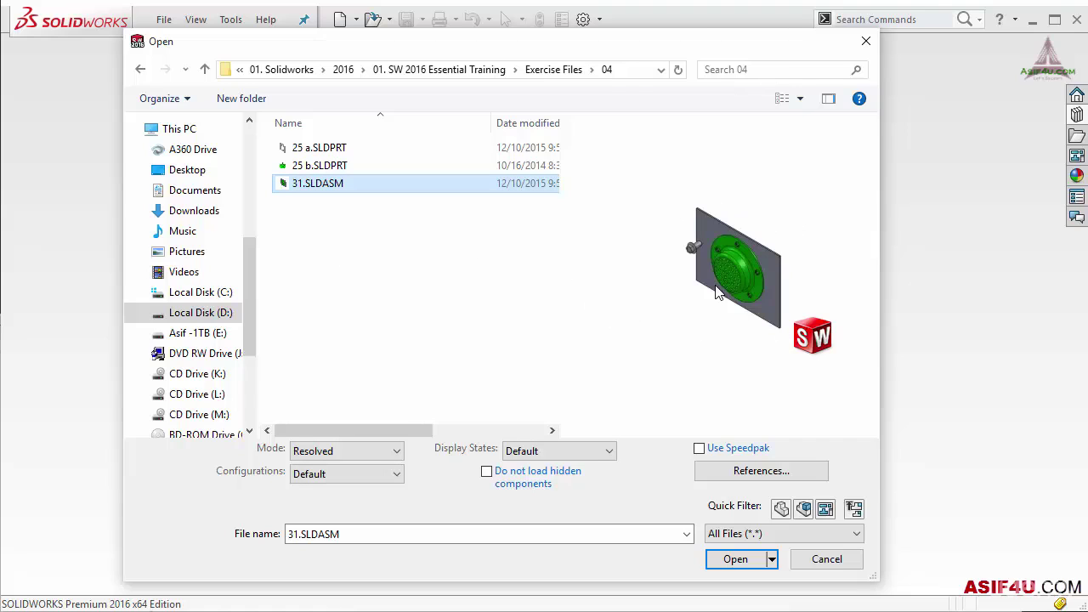
click(831, 99)
click(832, 100)
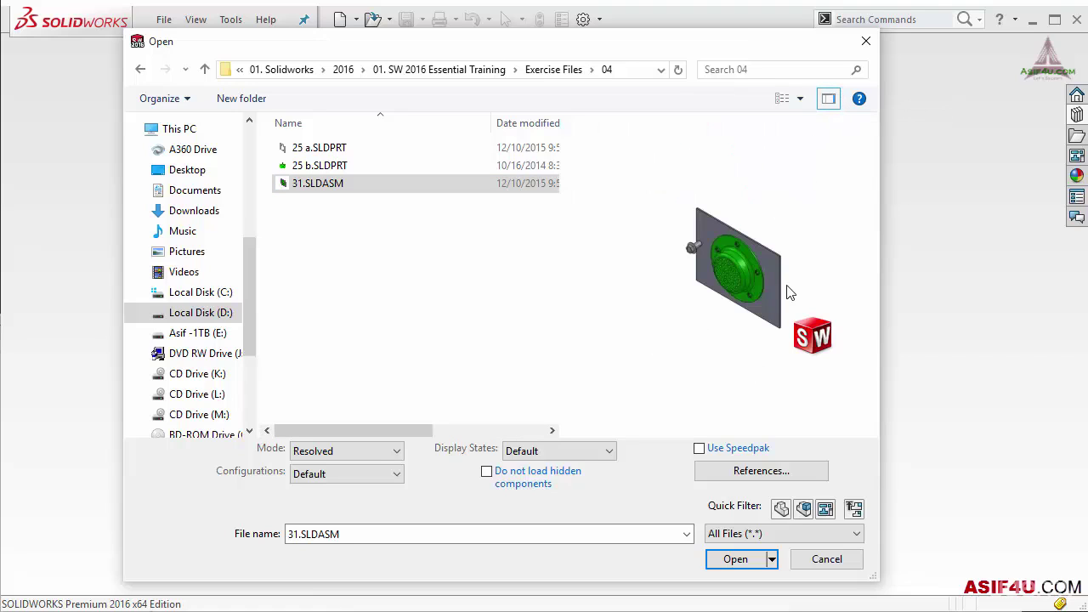
click(734, 565)
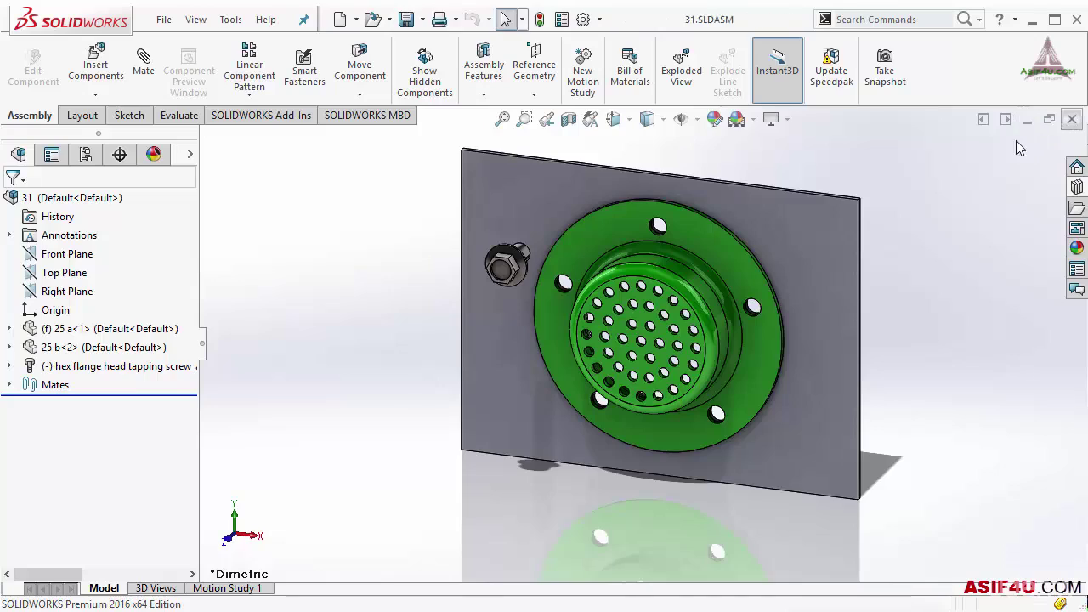
click(1073, 118)
Bring up the Open dialog showing folder 04's three files.
click(161, 19)
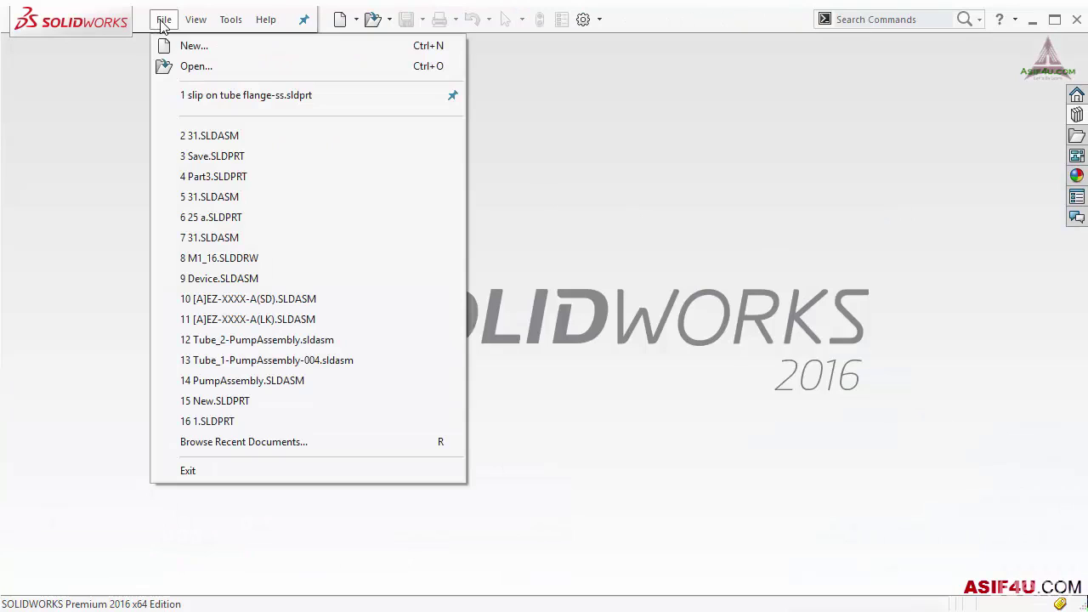
click(182, 67)
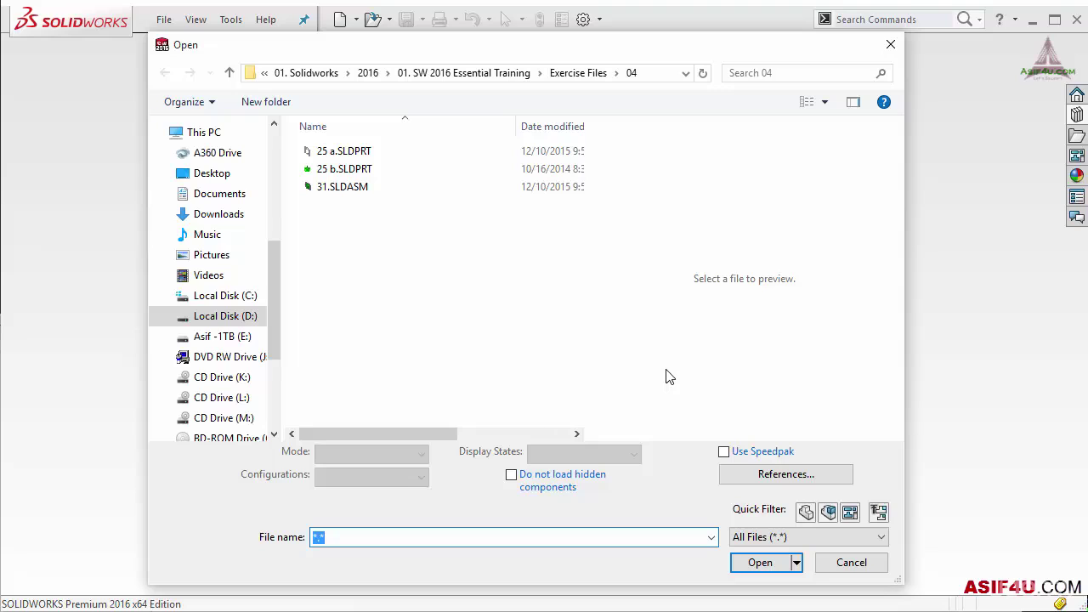
Try the Parts, Assemblies, Drawings and All Files filters, ending on Top-Level Assemblies.
click(806, 512)
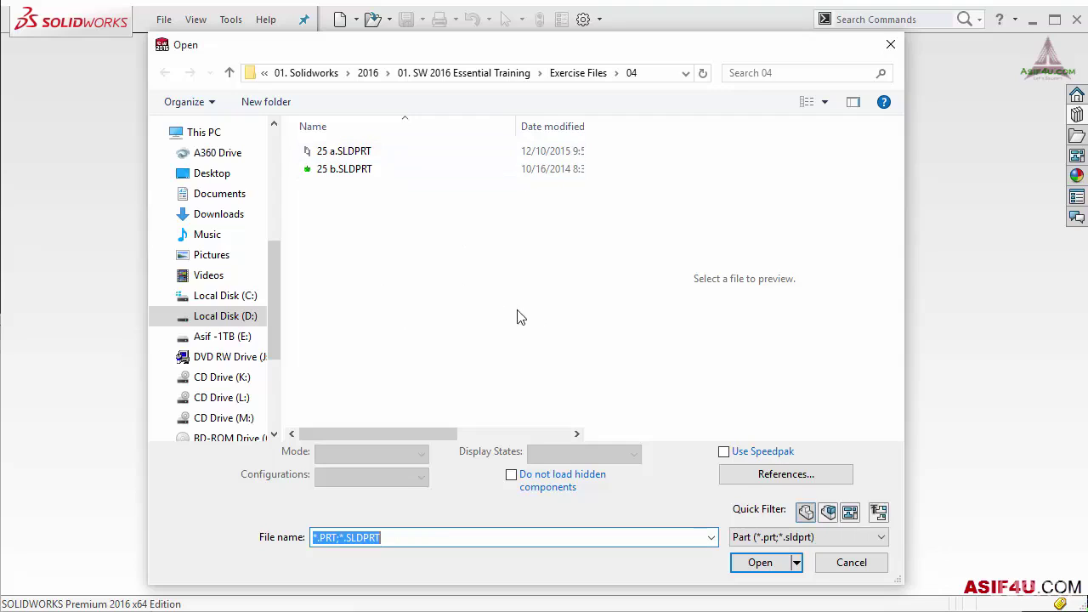
click(829, 517)
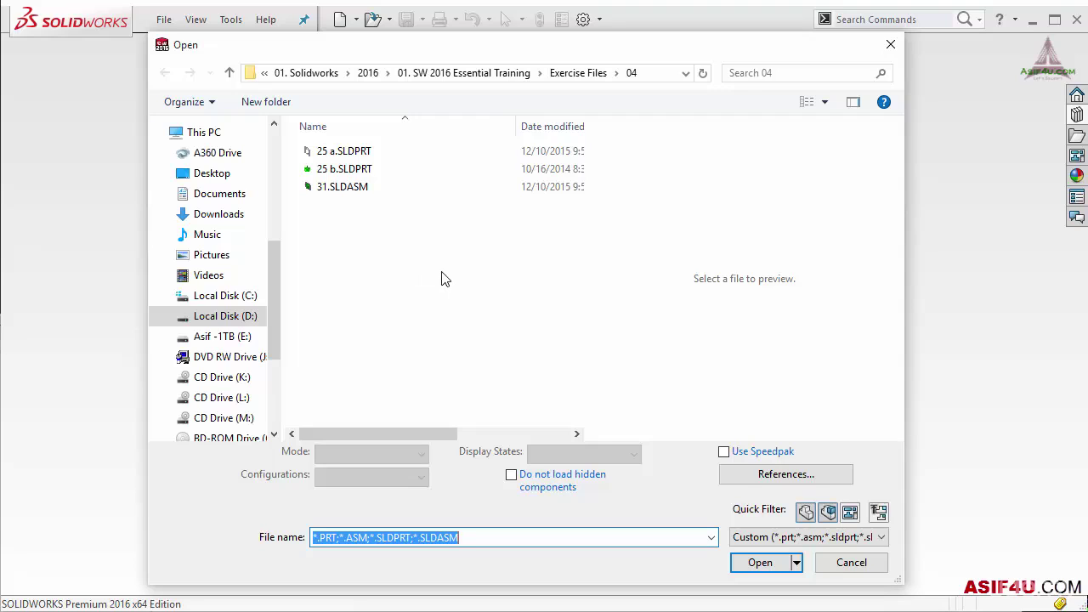
click(799, 537)
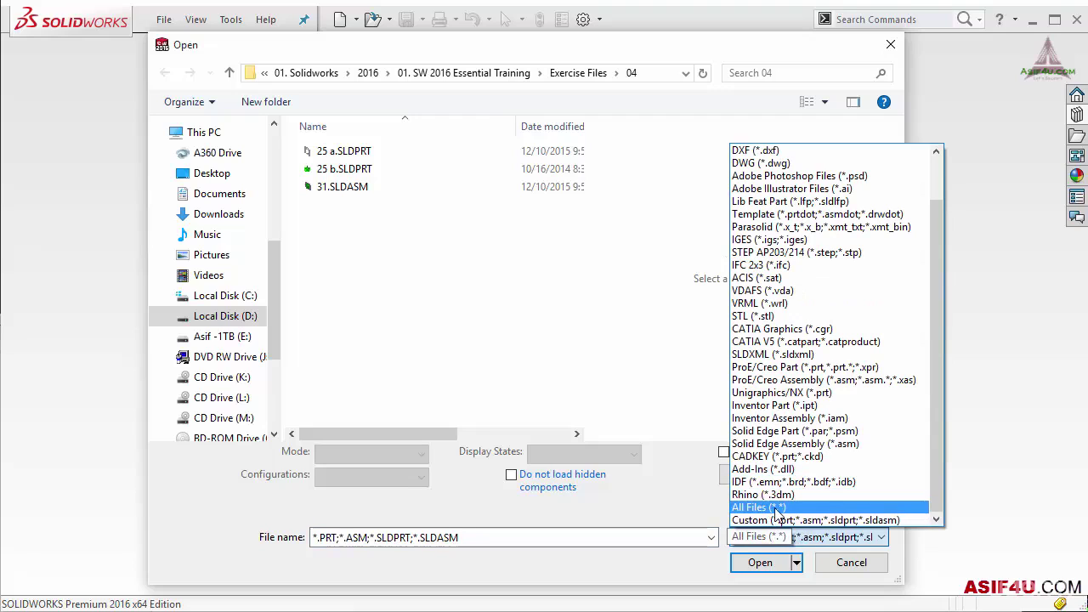
click(776, 508)
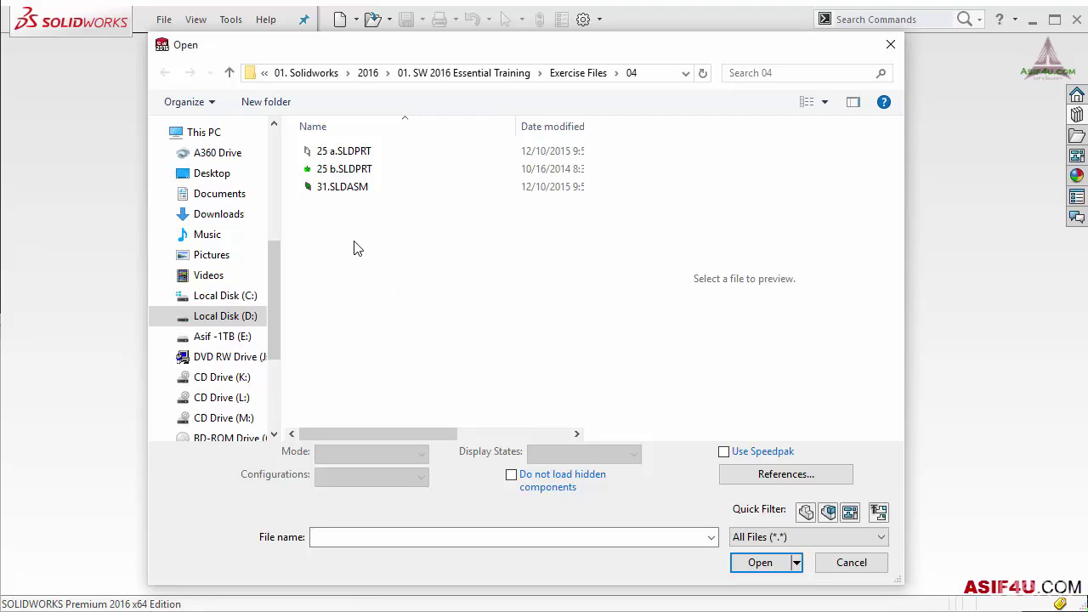
click(850, 512)
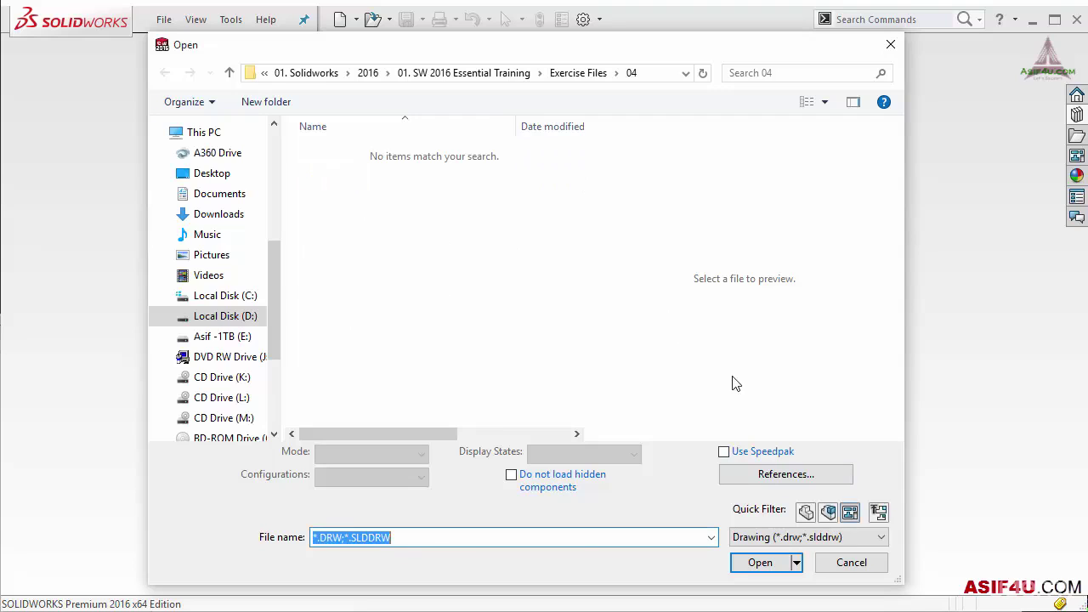
click(850, 517)
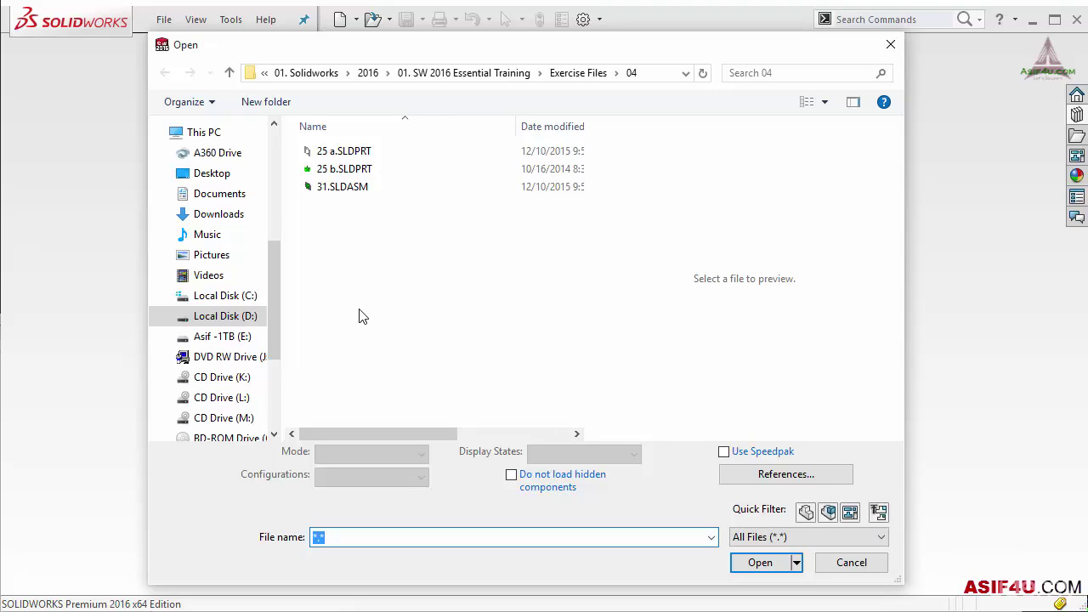
click(829, 512)
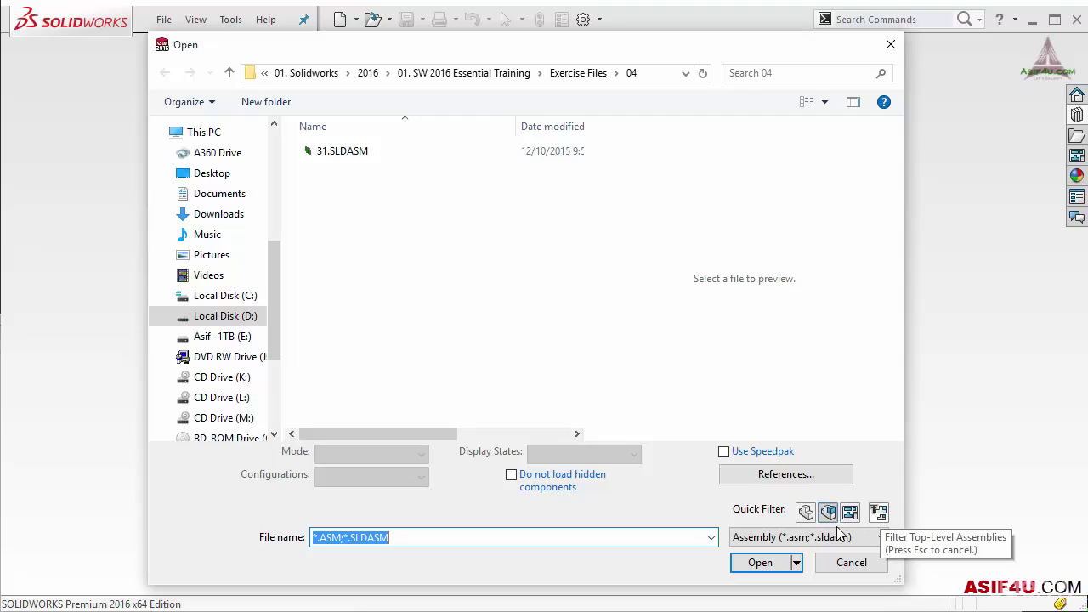
click(878, 513)
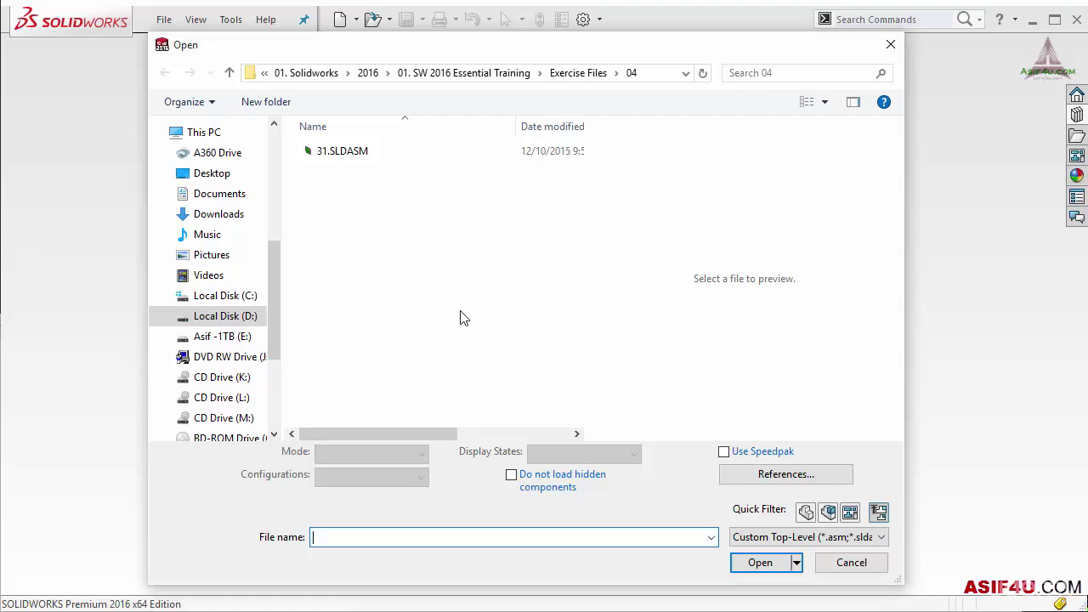
Open 31.SLDASM from the filtered list and bring up the File menu.
click(339, 153)
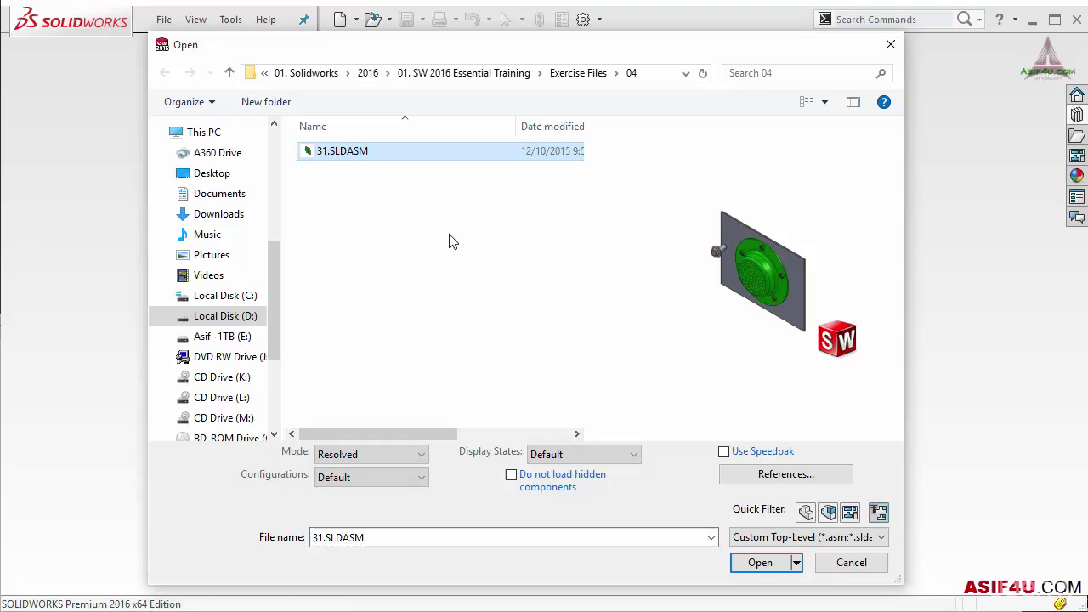
click(755, 565)
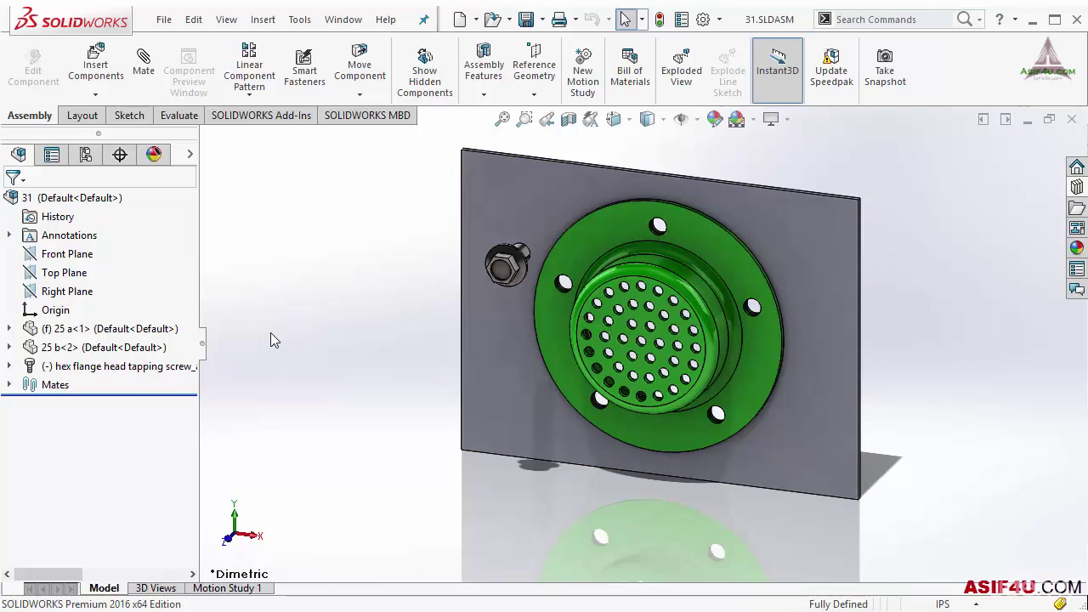
click(165, 20)
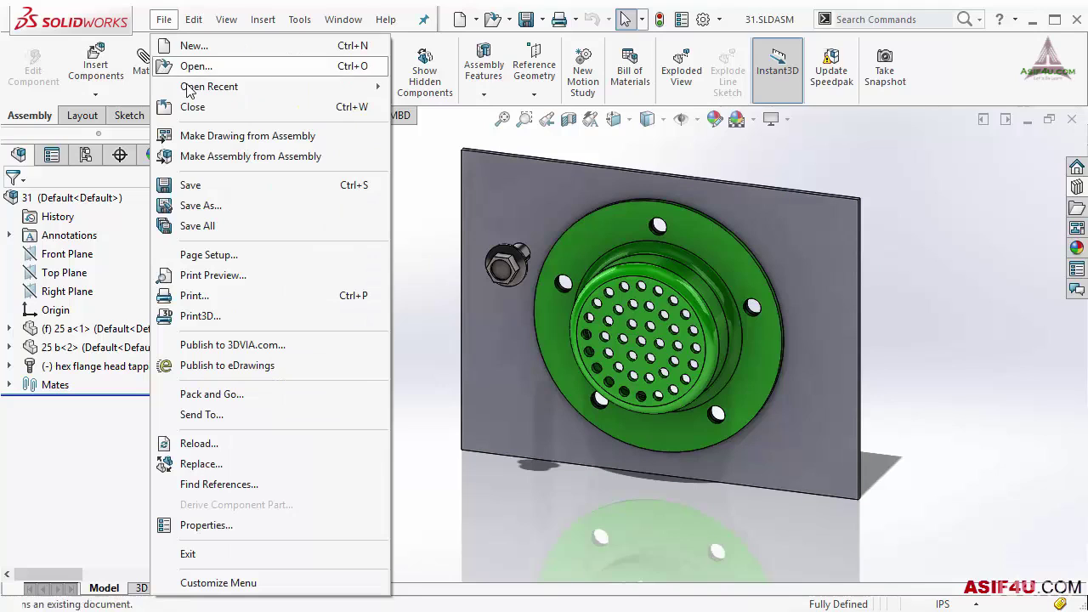